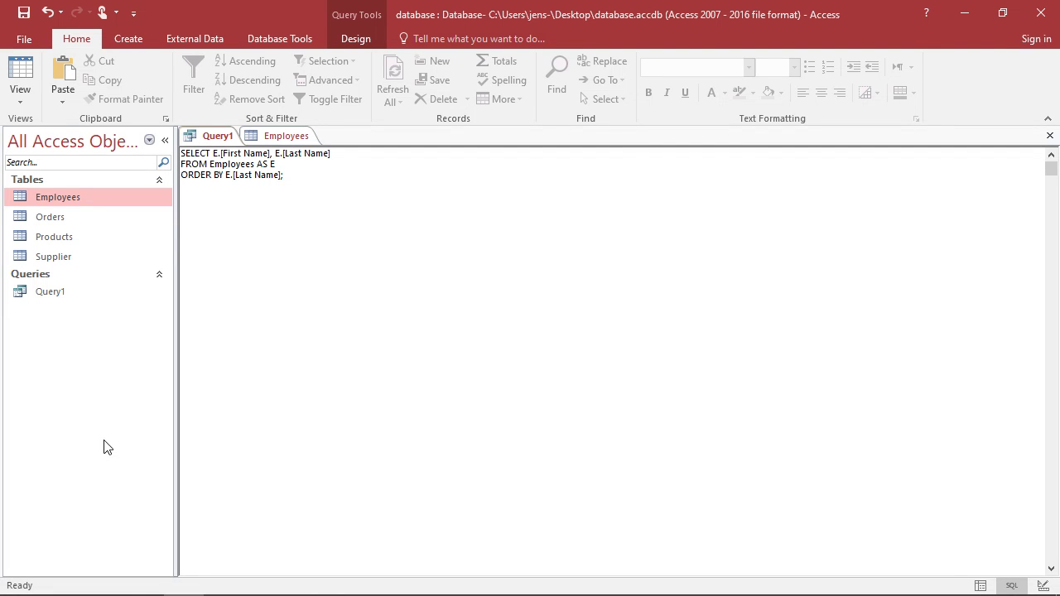
Run Query1 in Datasheet View for first and last names by surname, then view the Employees table
click(294, 174)
click(294, 139)
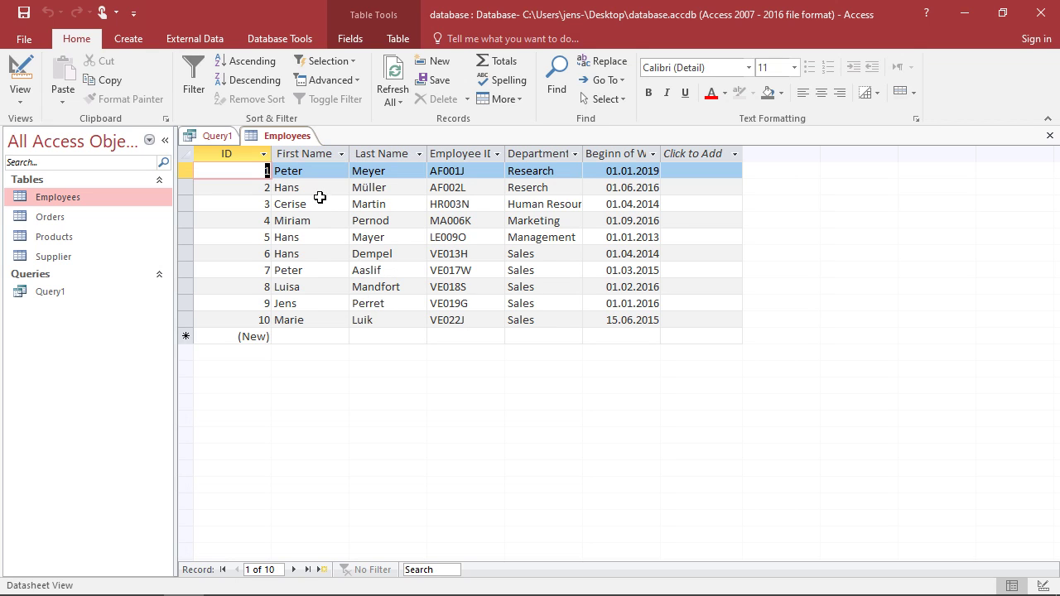
click(220, 136)
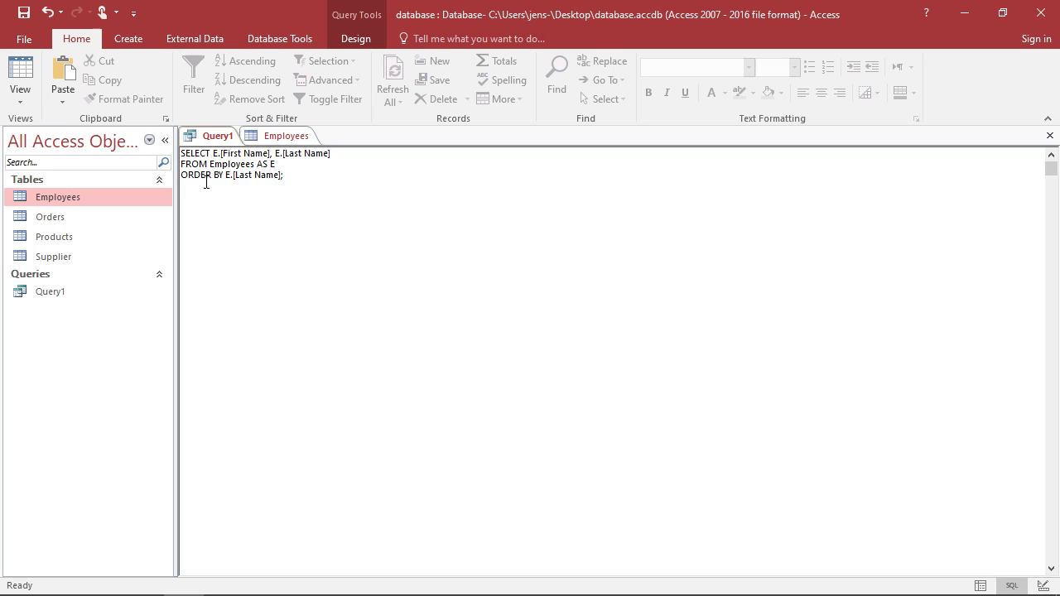
click(28, 99)
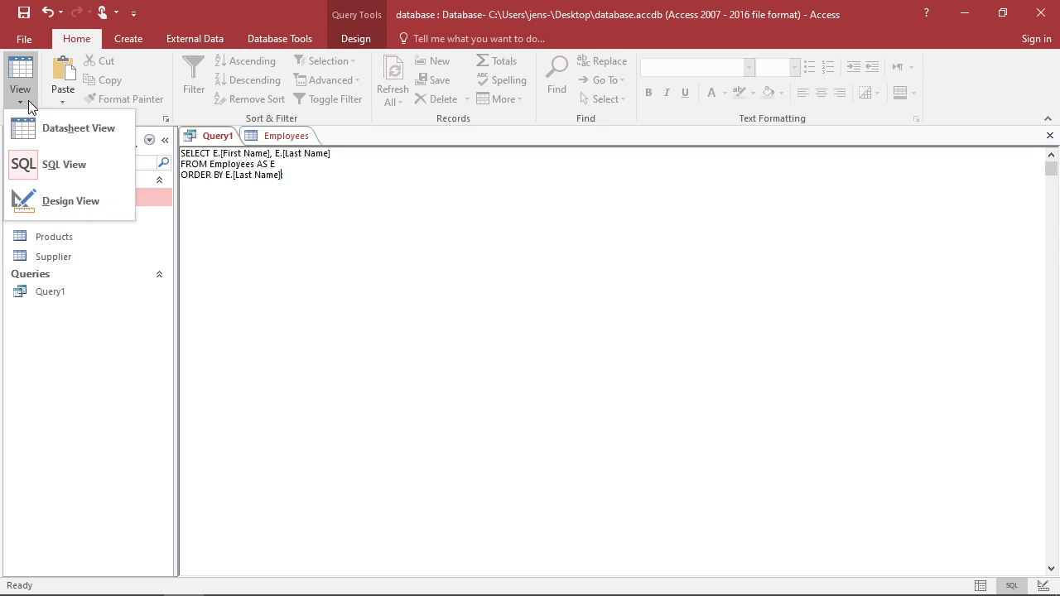
click(37, 131)
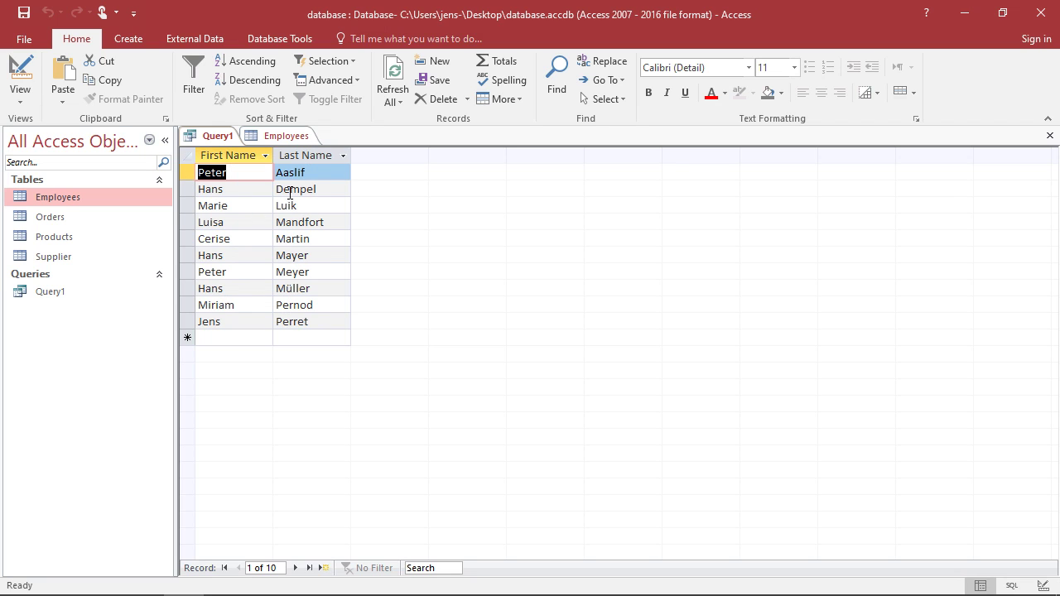
click(291, 143)
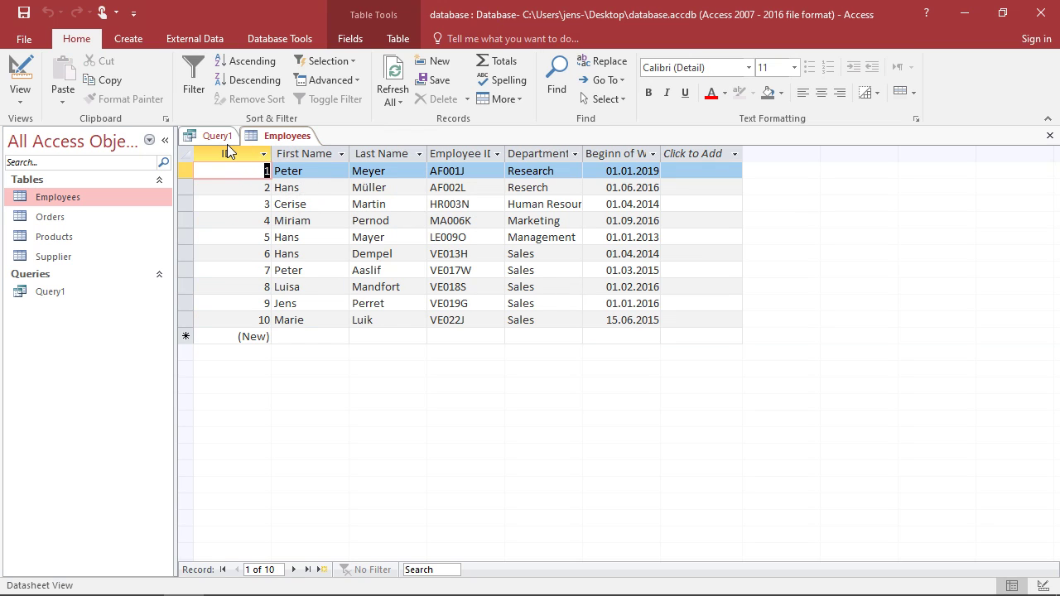
Return to Query1's results listing all ten employees alphabetically by surname
click(225, 141)
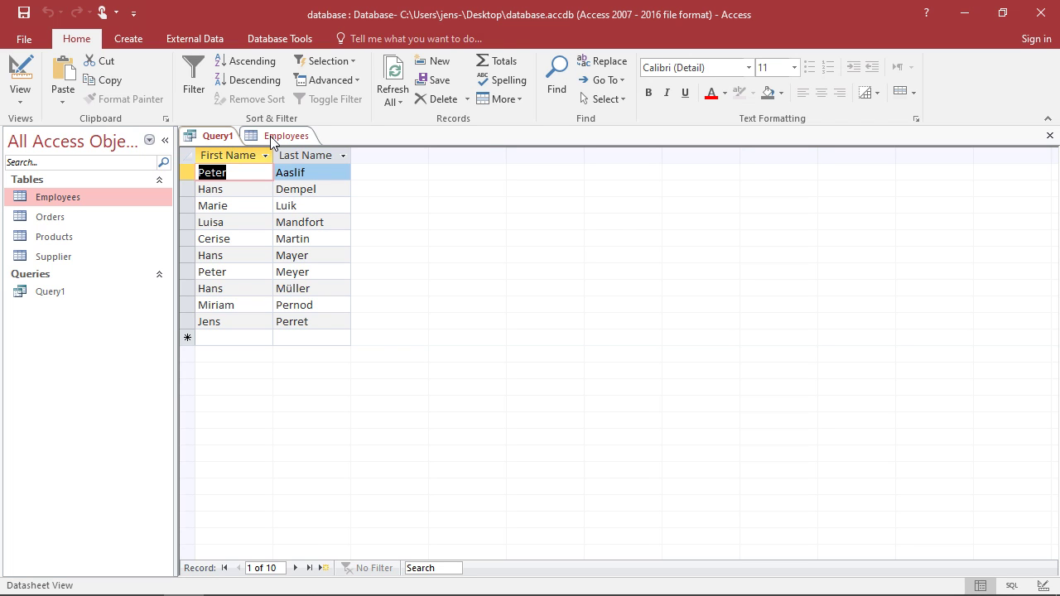
Switch Query1 to SQL View
click(279, 136)
click(215, 136)
click(21, 100)
click(47, 162)
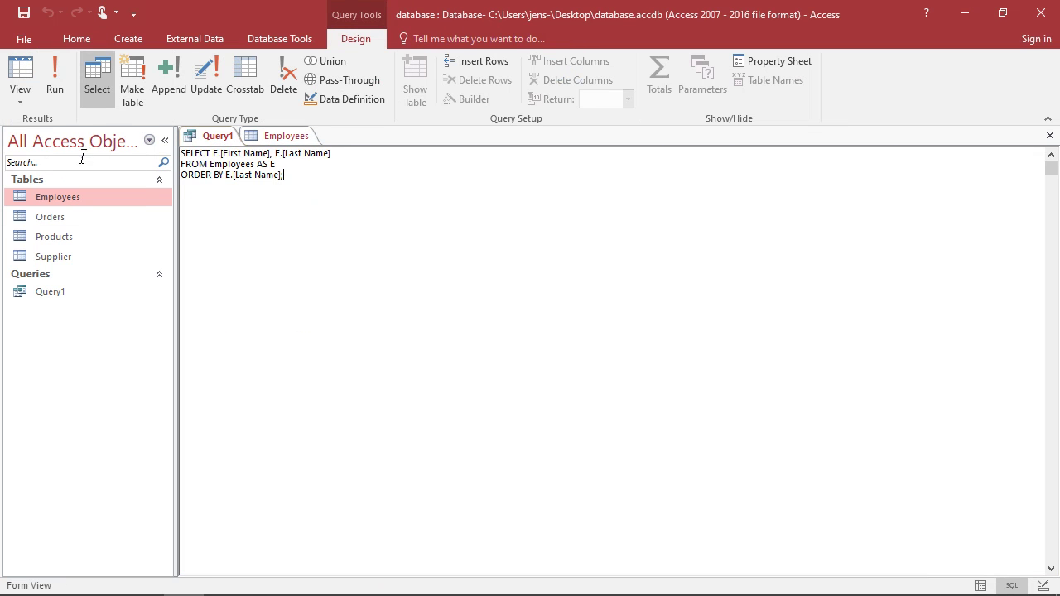
Insert TOP 5 after SELECT and run the query
click(211, 158)
text(TO)
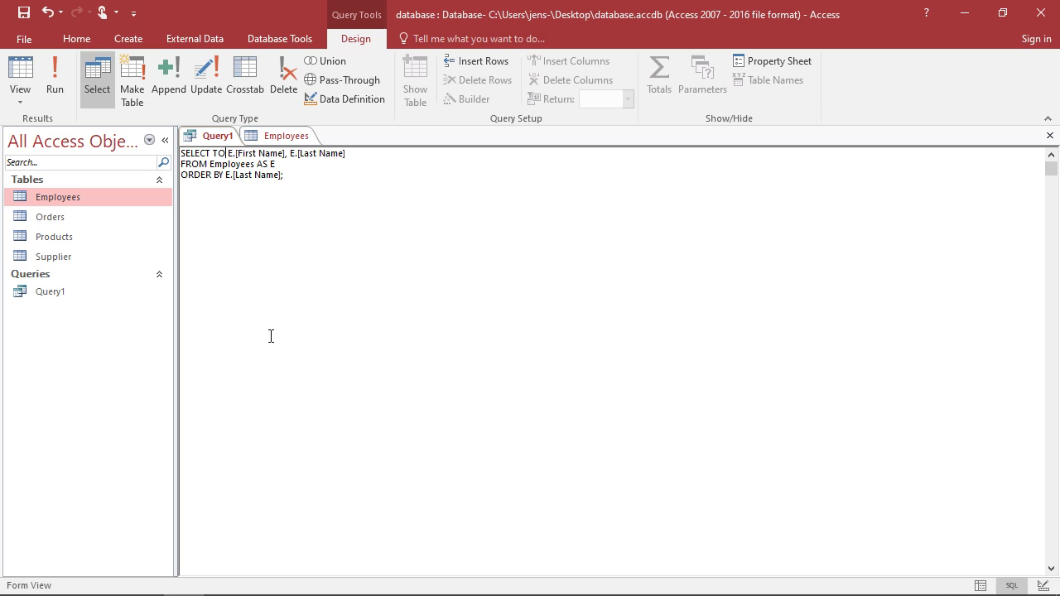
text(P 5)
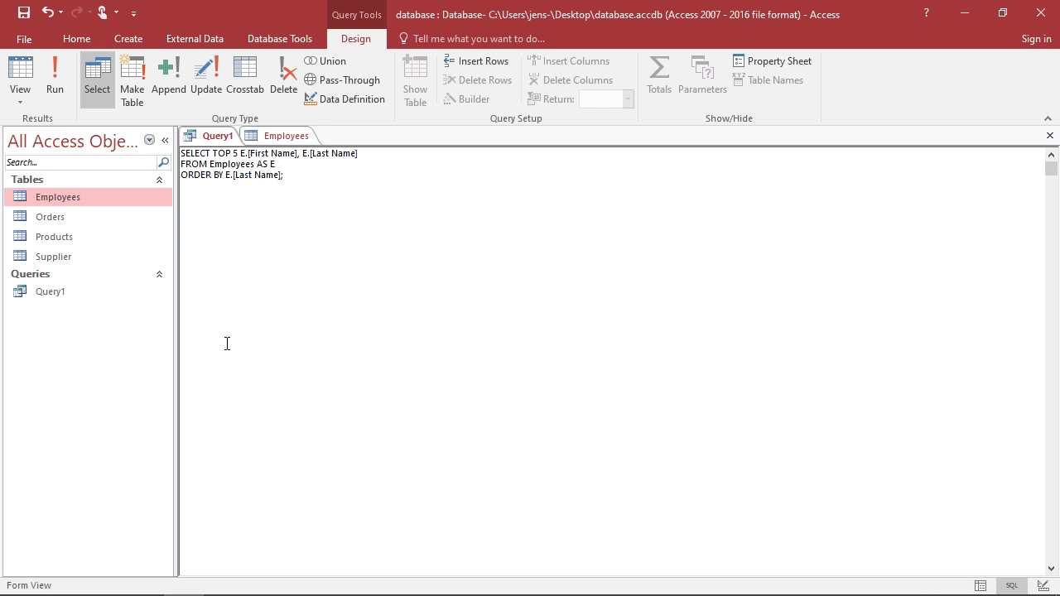
click(21, 99)
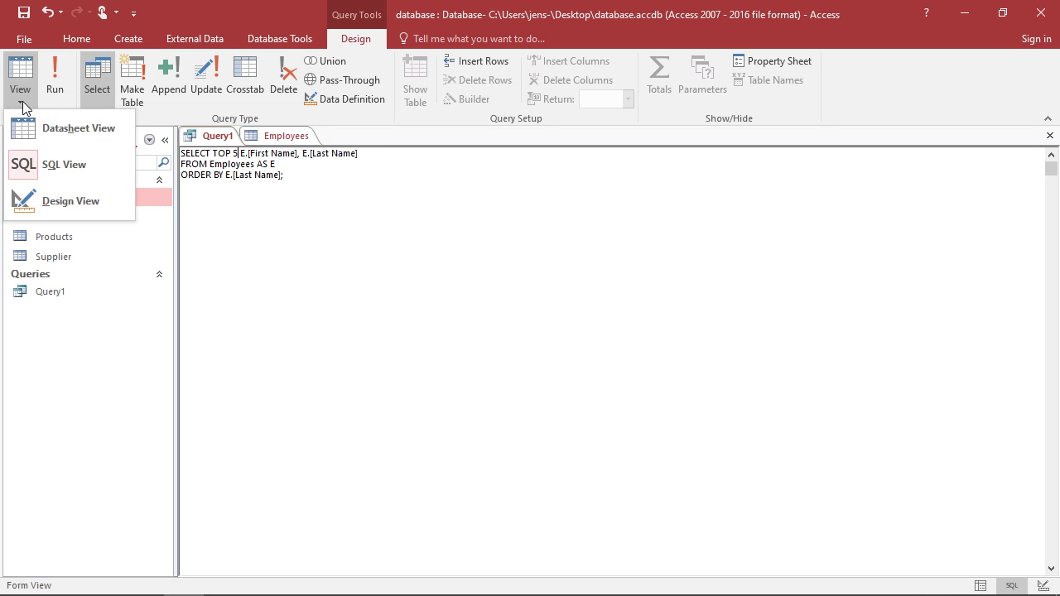
click(368, 245)
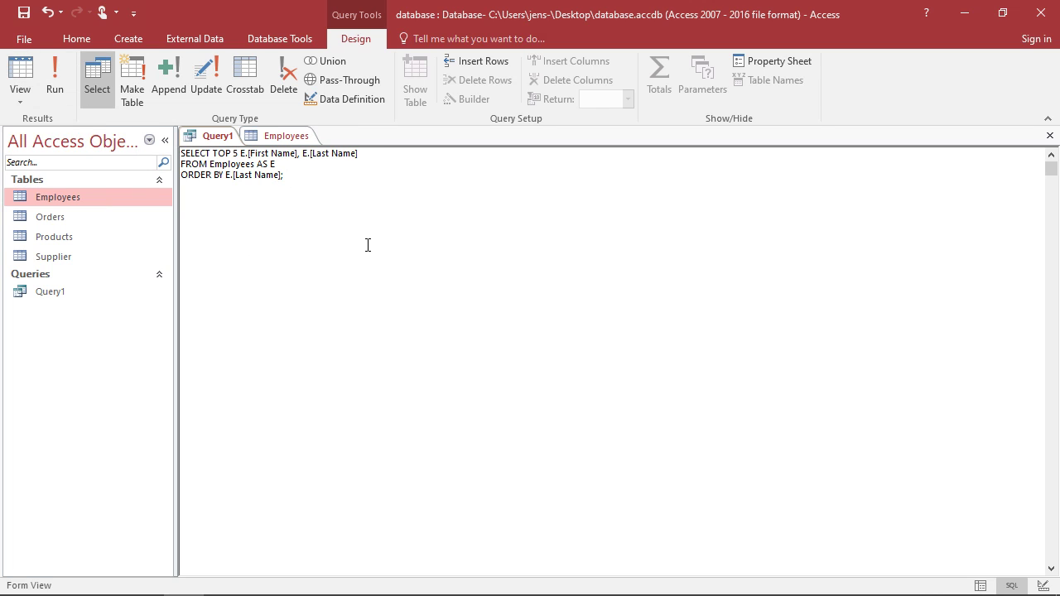
click(54, 83)
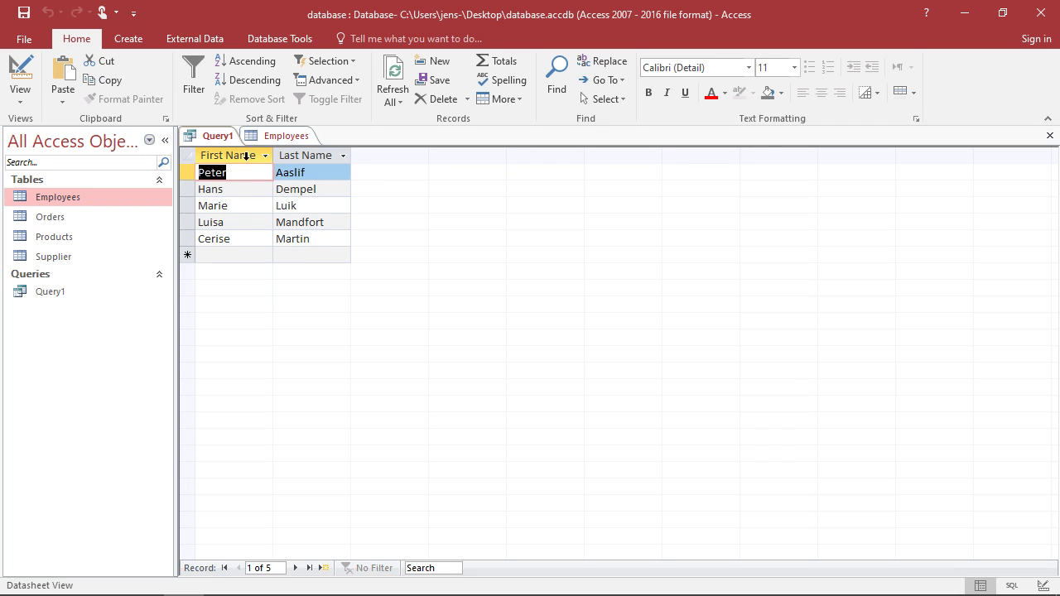
Compare the five rows with the Employees table, then return Query1 to SQL View
click(286, 136)
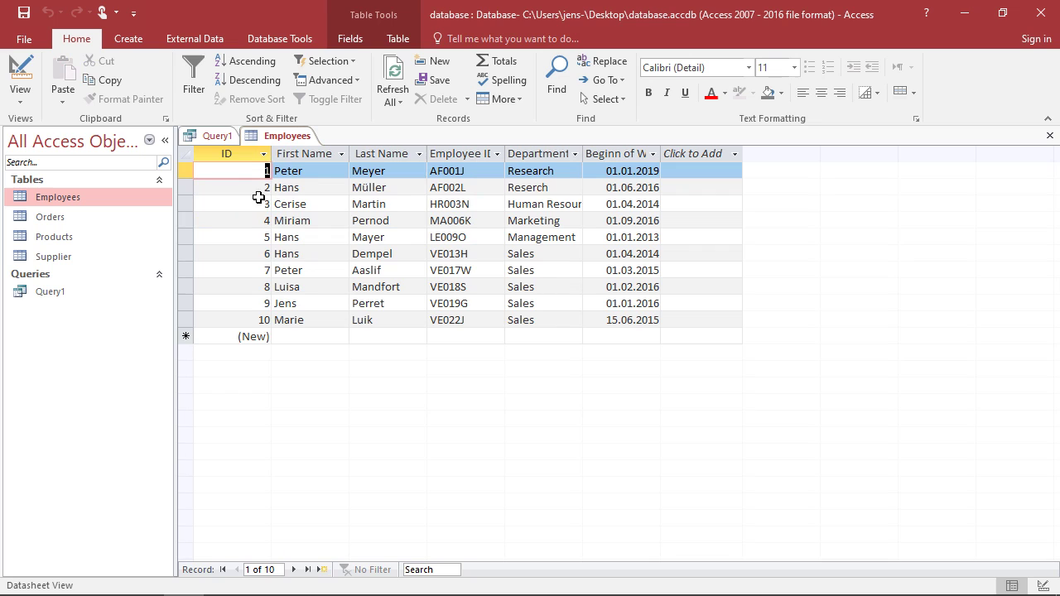
click(217, 136)
click(20, 93)
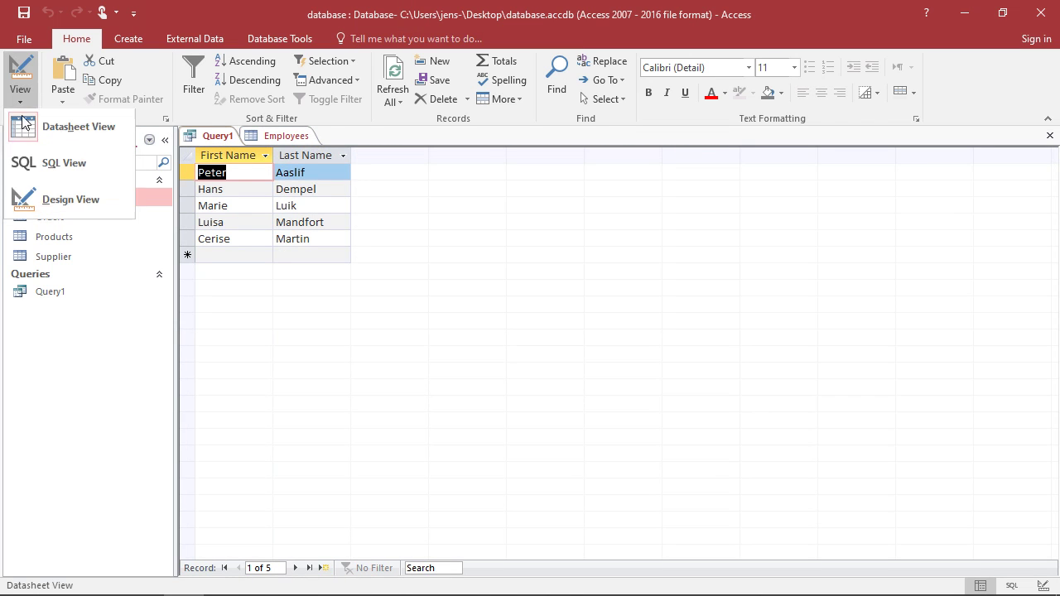
click(58, 163)
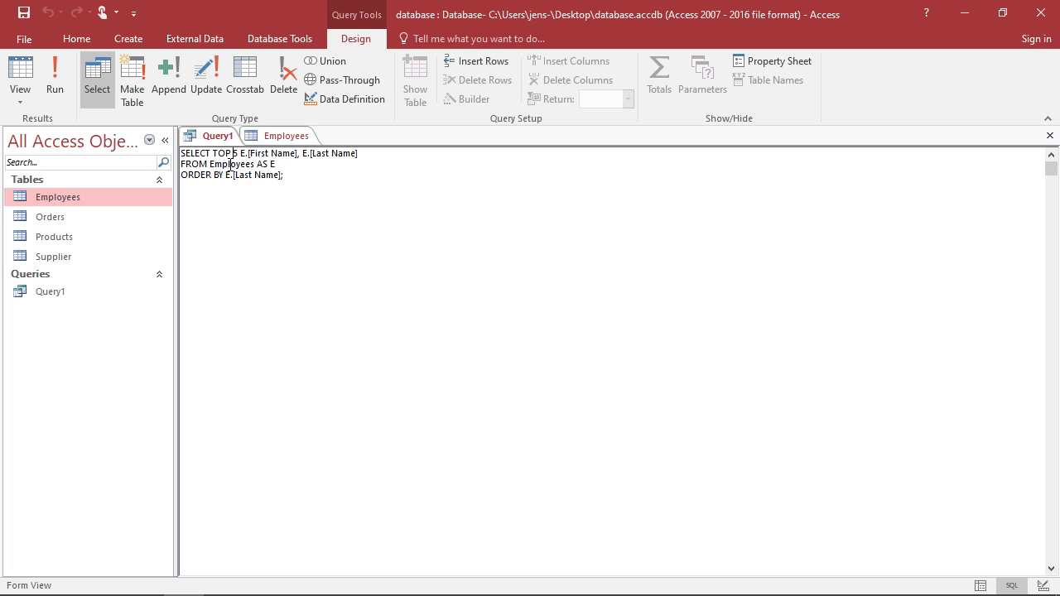
Change the query to TOP 3 with ORDER BY last name DESC, and run it
drag(233, 153, 238, 154)
text(3)
click(283, 175)
text(DESC)
text(;)
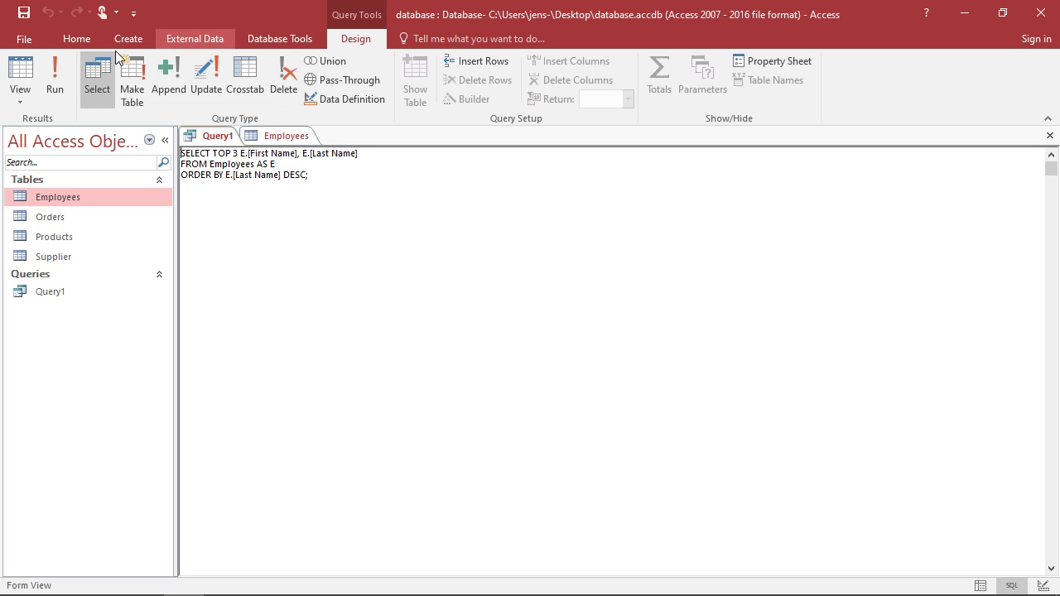
click(20, 74)
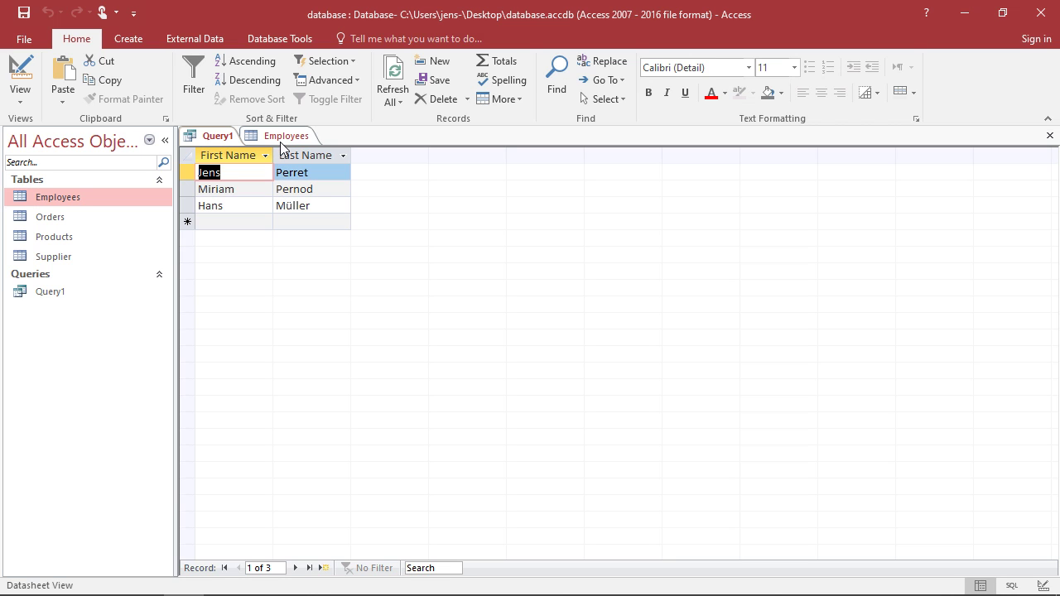
In SQL View, remove DESC and replace TOP 3 with TOP 50 PERCENT
click(16, 101)
click(72, 164)
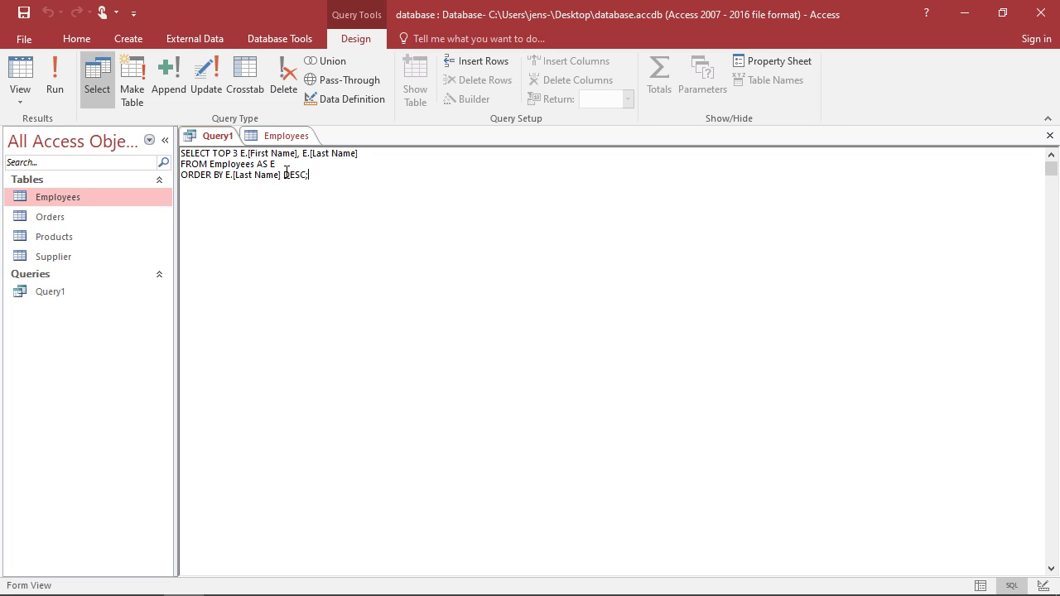
drag(290, 174, 308, 173)
key(BackSpace)
key(BackSpace)
key(BackSpace)
double_click(236, 153)
text(50)
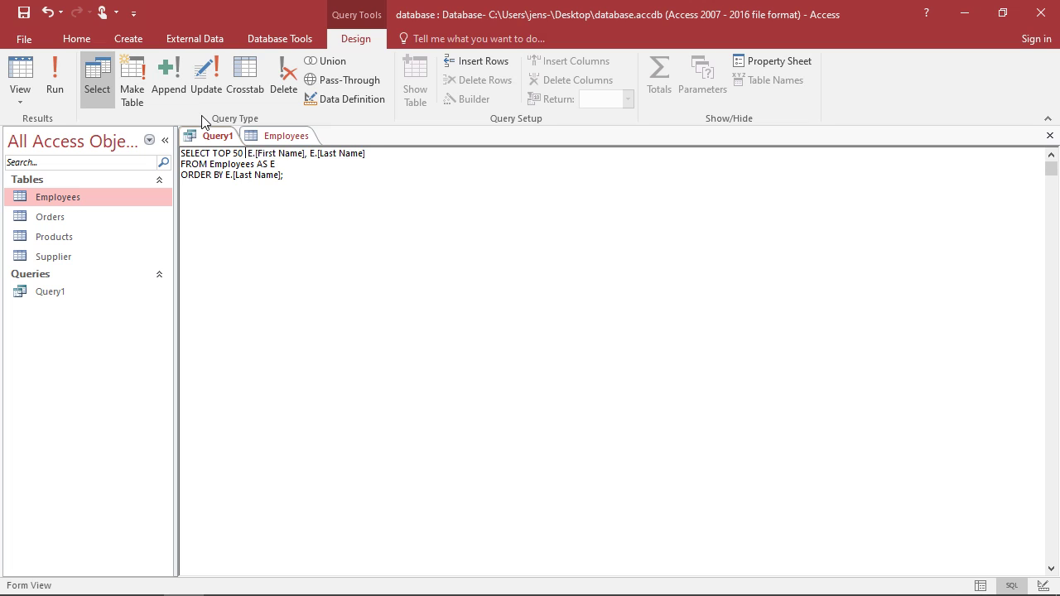
text( PERCEN)
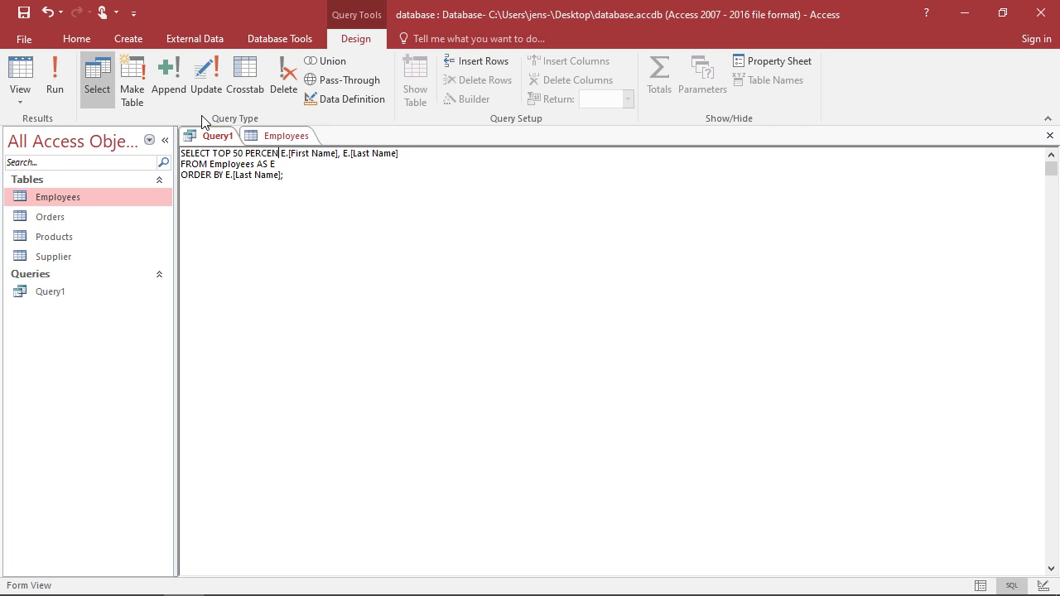
text(T)
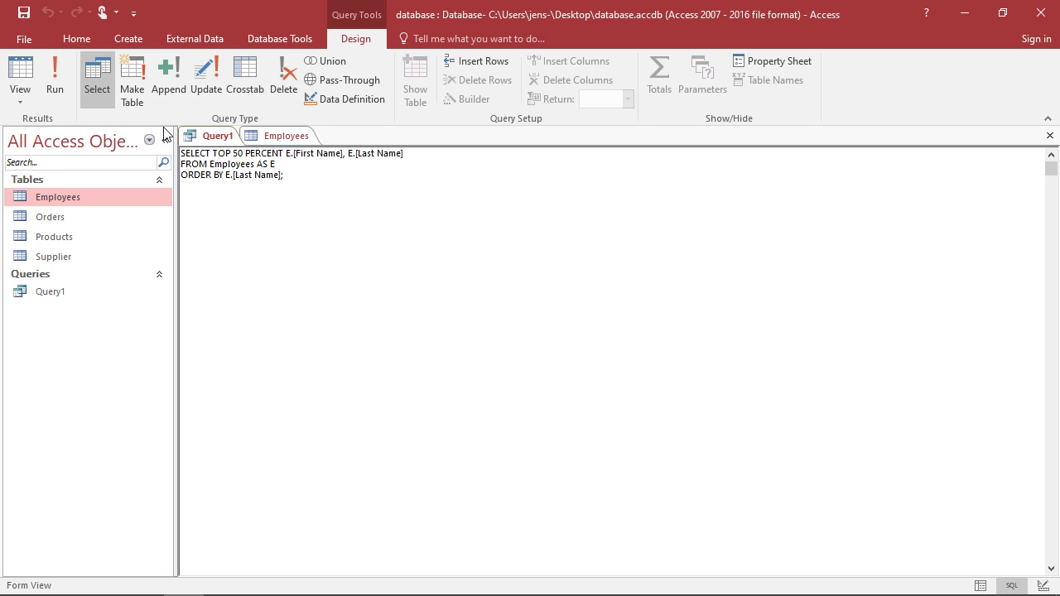
Run the TOP 50 PERCENT query and compare its five names against the ten Employees rows
click(50, 90)
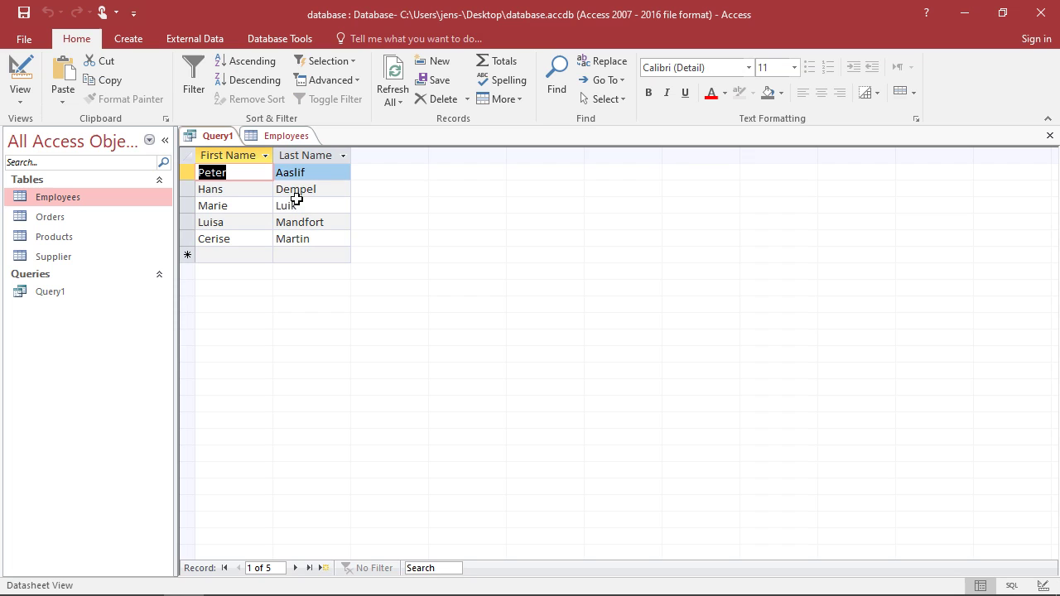
click(288, 137)
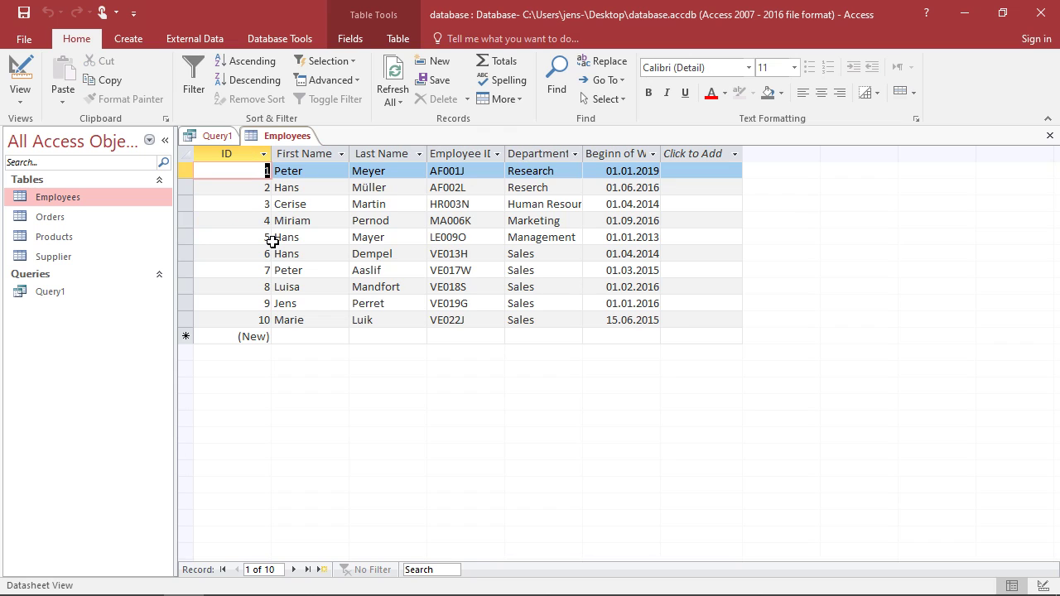
click(217, 136)
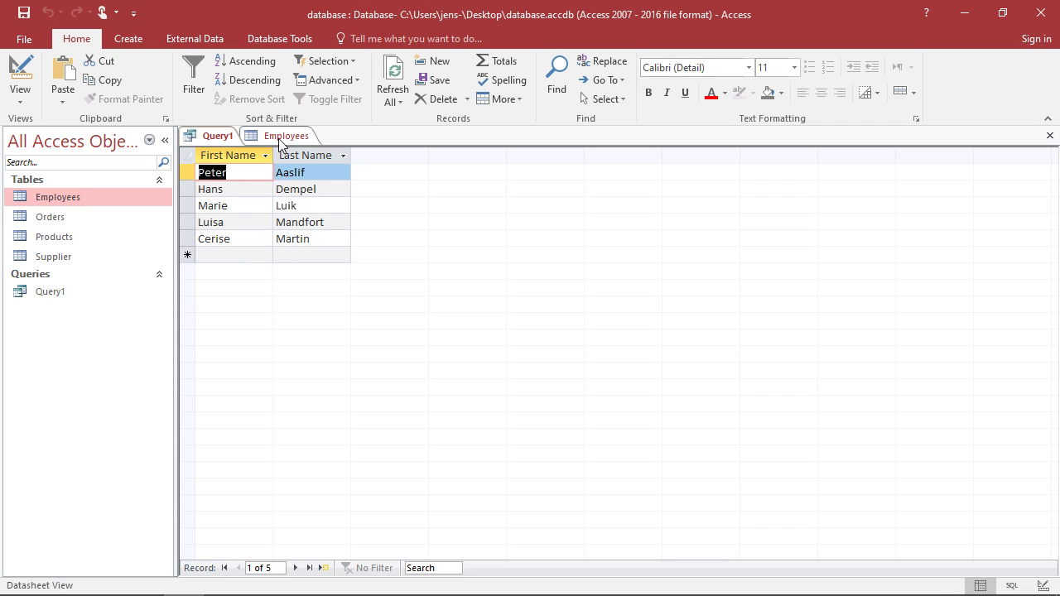
Show Query1's final SELECT TOP 50 PERCENT statement in SQL View
click(20, 93)
click(50, 164)
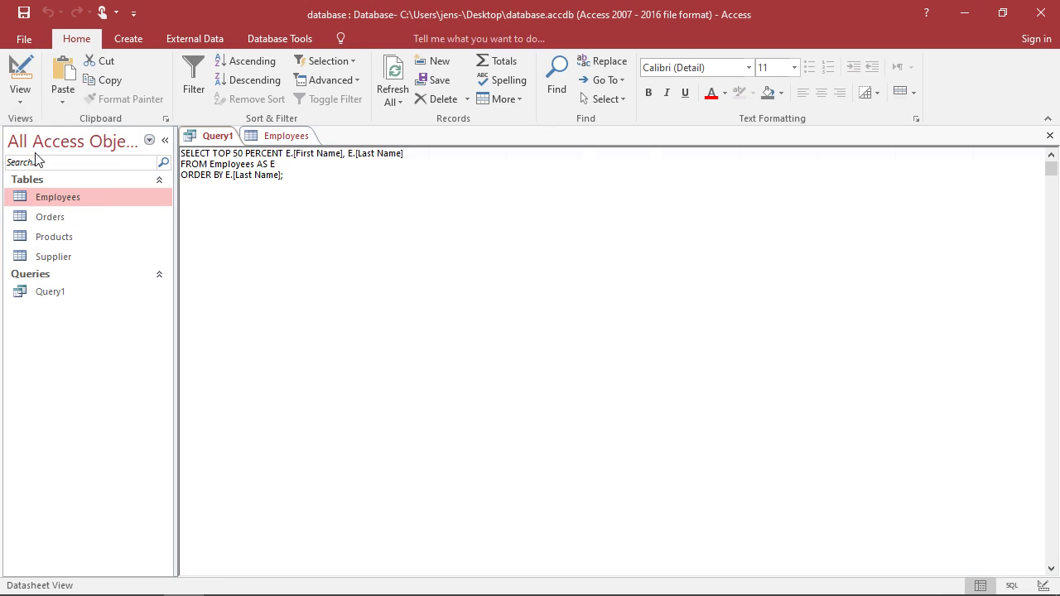